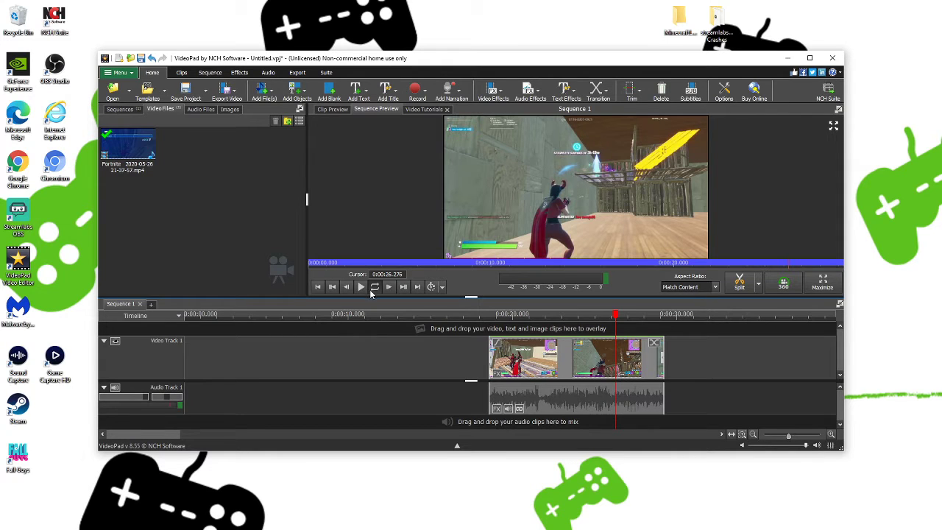
# Step: Play the Fortnite clip before 0:00:26 to find the cut point
pyautogui.click(493, 315)
pyautogui.click(361, 286)
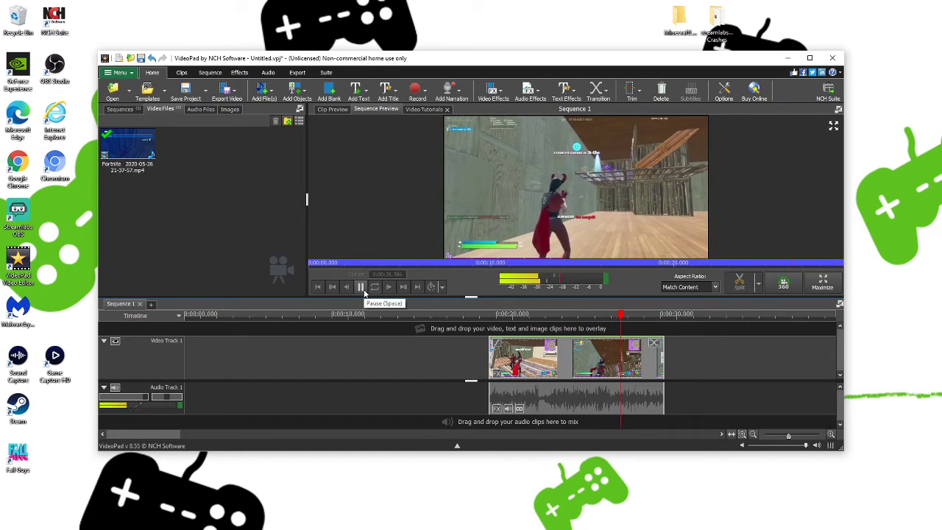
pyautogui.click(361, 287)
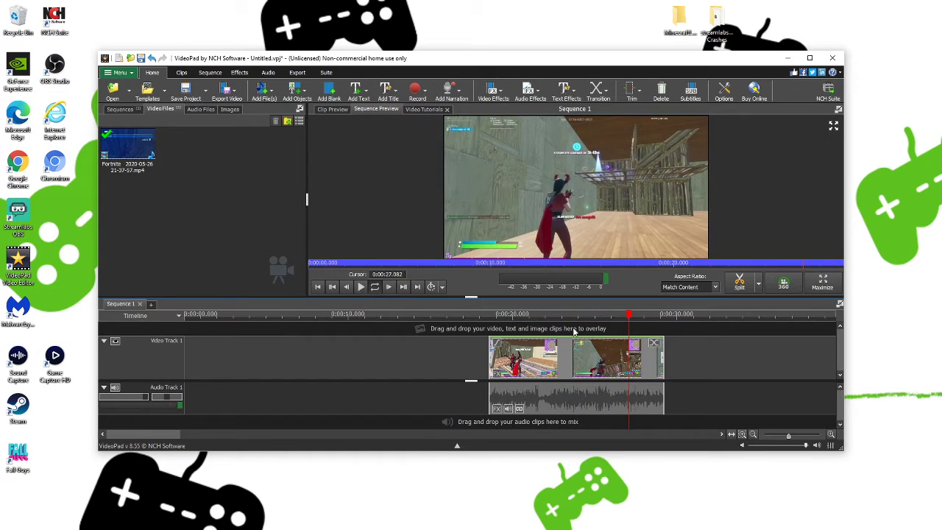
pyautogui.click(605, 316)
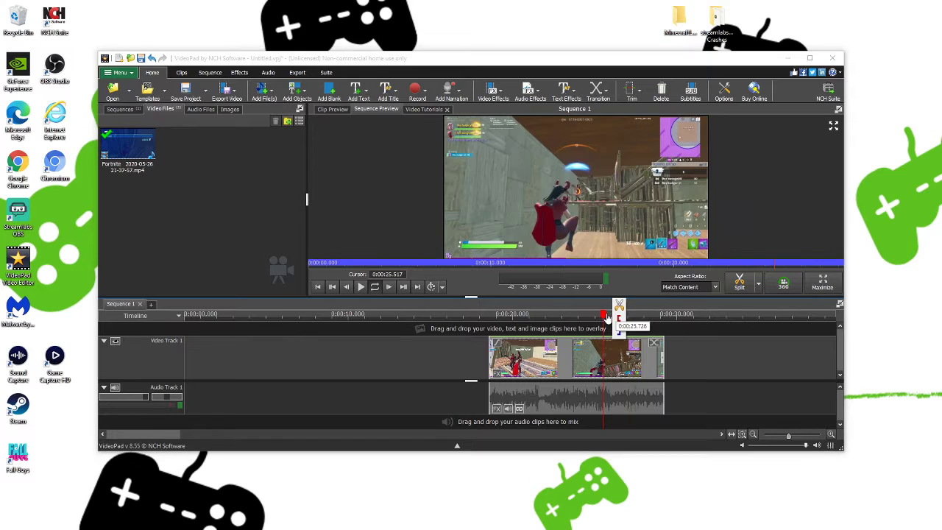
pyautogui.click(363, 288)
pyautogui.click(363, 289)
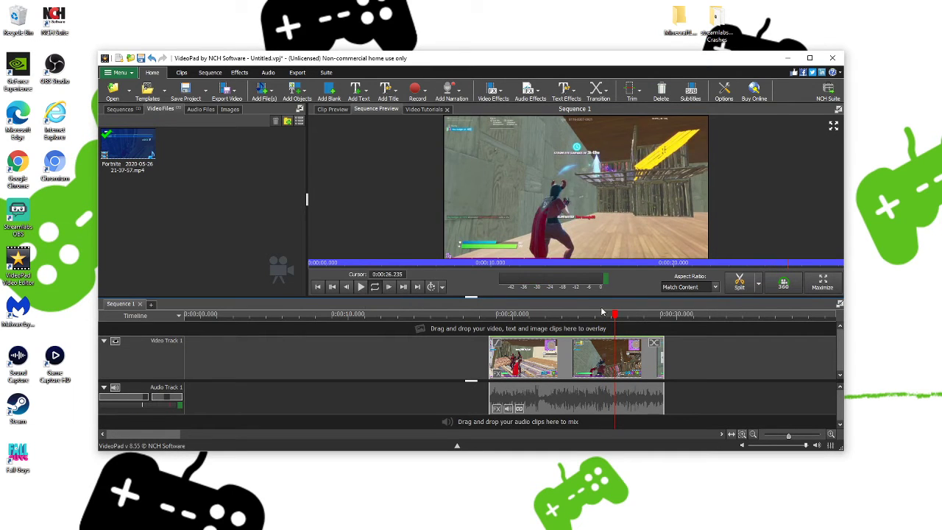
# Step: Split the clip at about 0:00:26 and delete the part after the split
pyautogui.click(740, 283)
pyautogui.rightClick(642, 357)
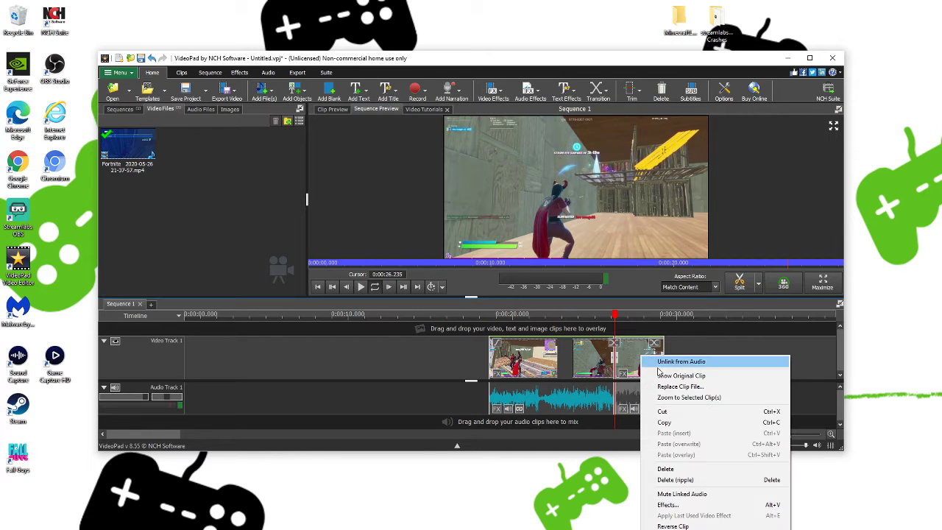
pyautogui.click(666, 469)
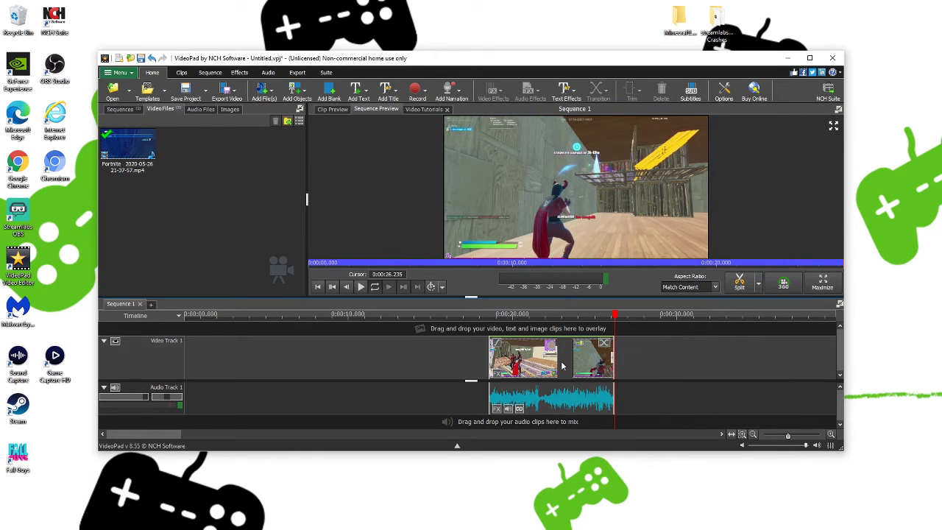
# Step: Play the trimmed ending from 0:00:18.645 to check the cut
pyautogui.click(492, 321)
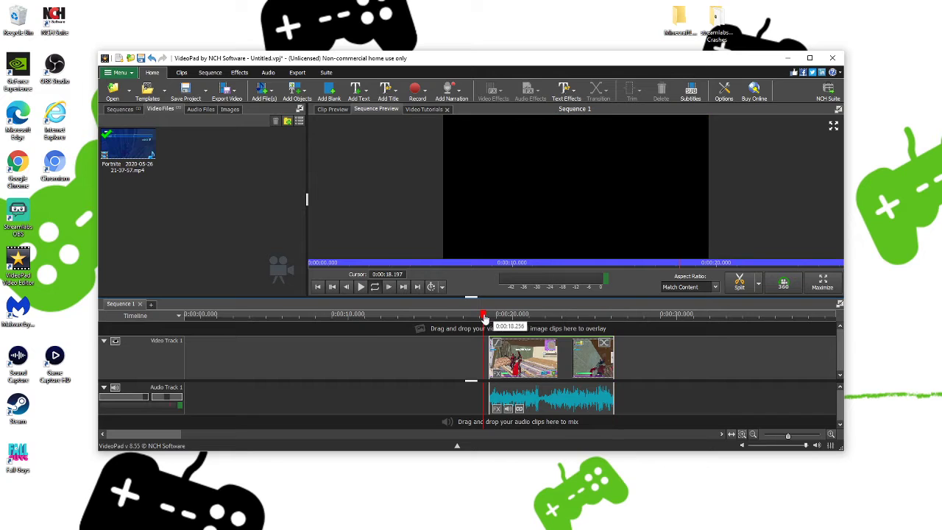
pyautogui.click(362, 286)
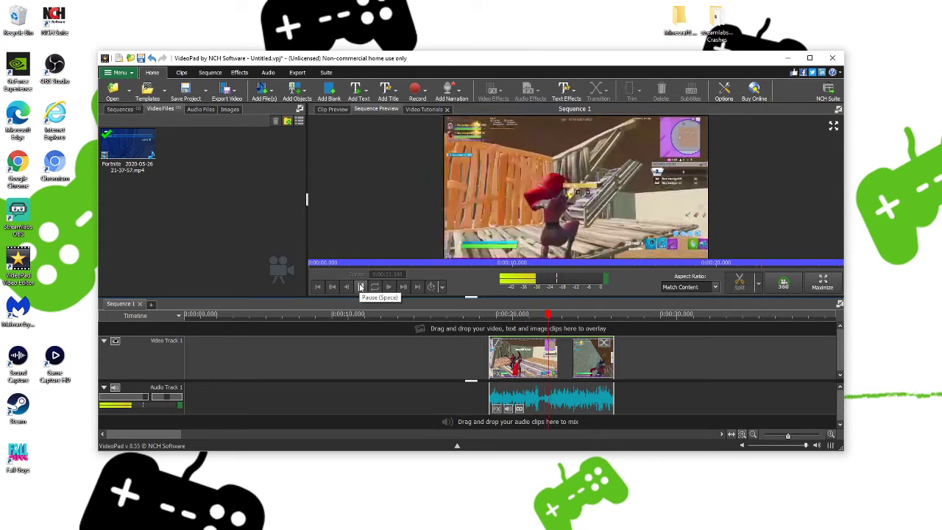
pyautogui.click(361, 286)
pyautogui.click(362, 286)
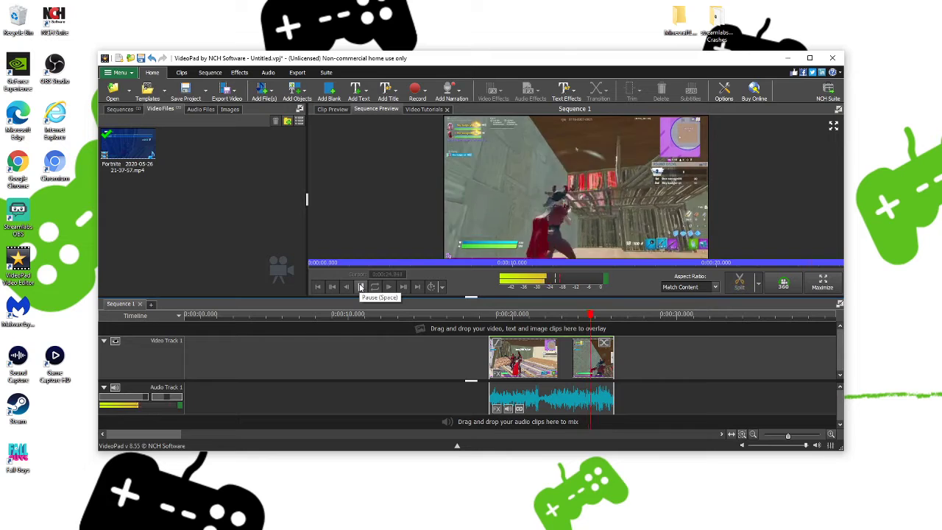
pyautogui.click(361, 286)
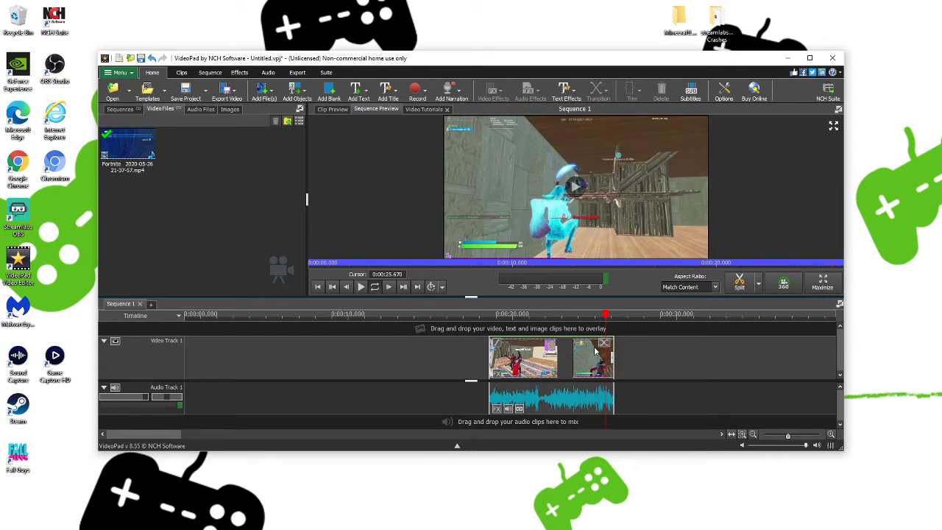
# Step: Open and close the clip's effects panel twice
pyautogui.click(495, 377)
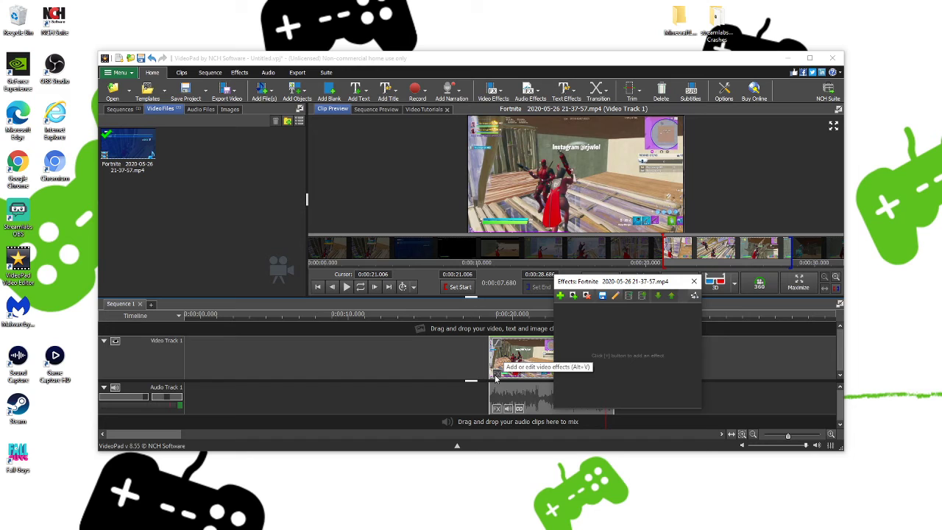
pyautogui.click(693, 281)
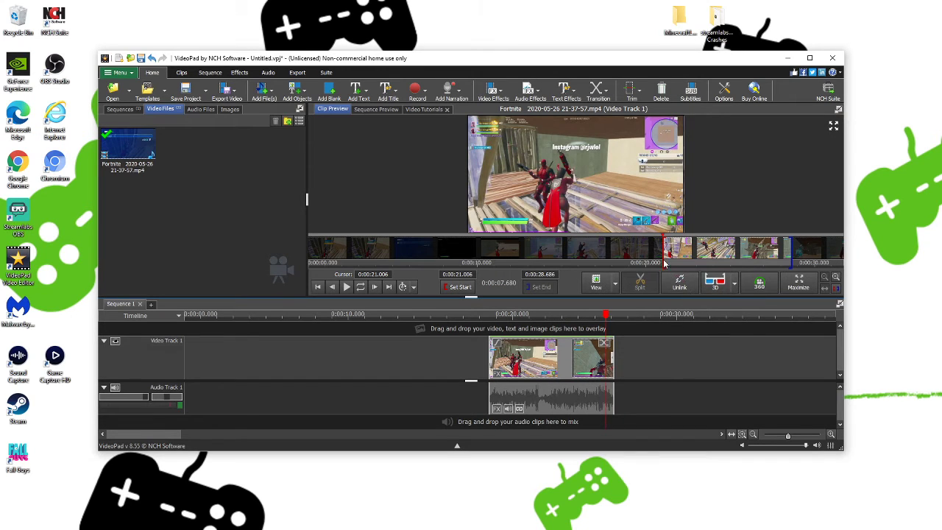
pyautogui.click(497, 375)
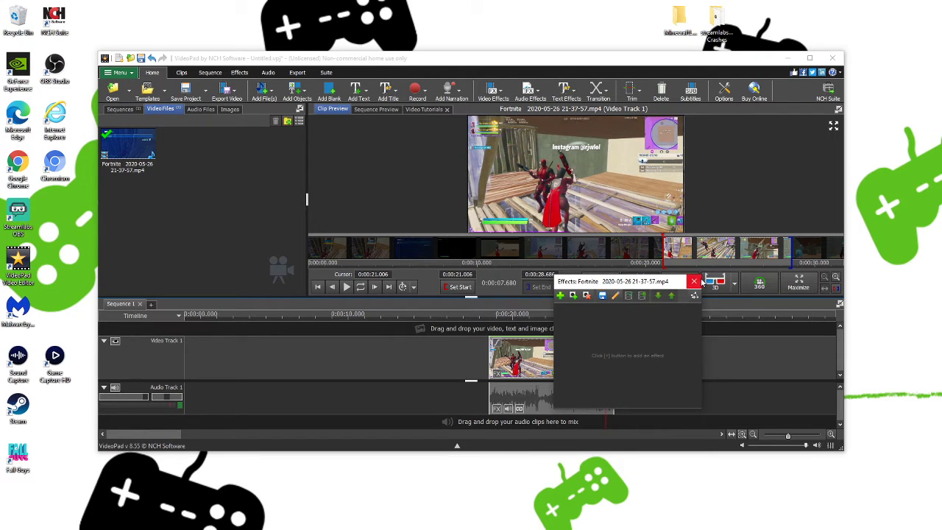
pyautogui.click(695, 281)
# Step: Browse the Video Effects gallery and apply Motion Blur to the Fortnite clip
pyautogui.click(492, 91)
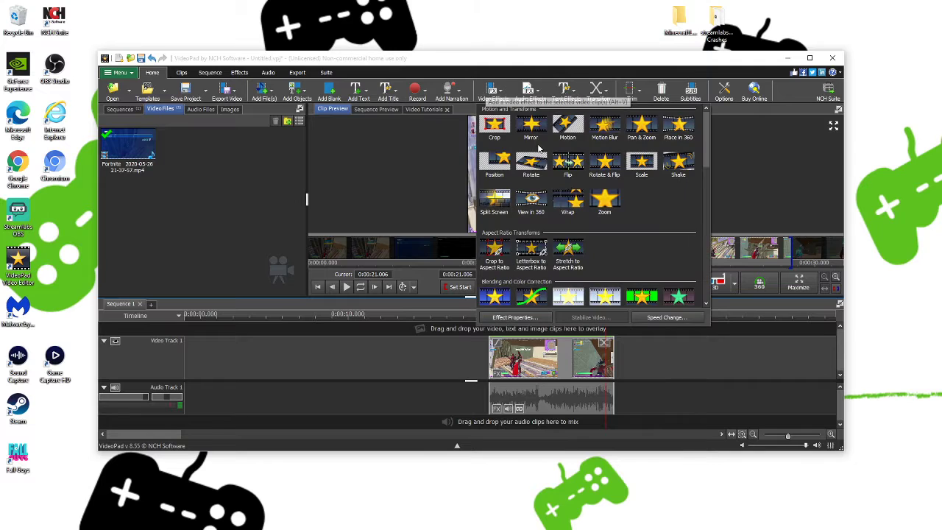
pyautogui.scroll(-1, 626, 209)
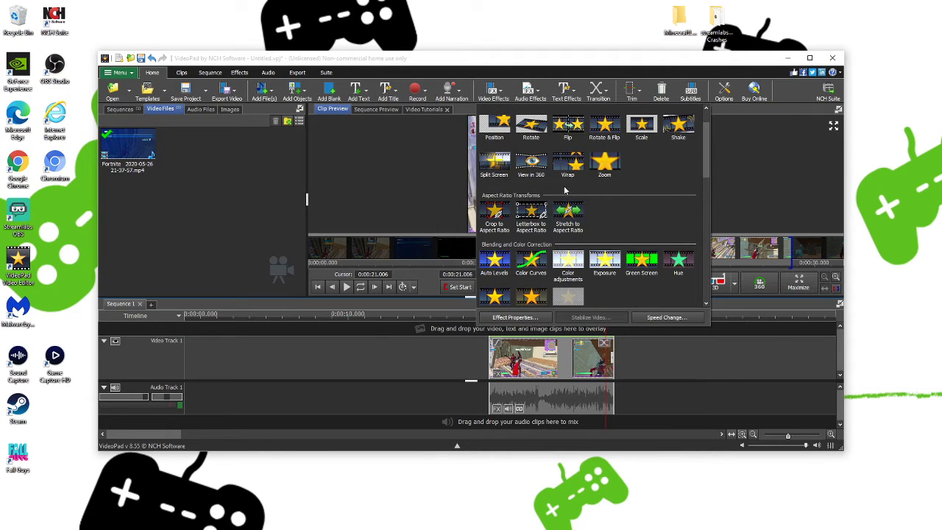
pyautogui.scroll(1, 560, 186)
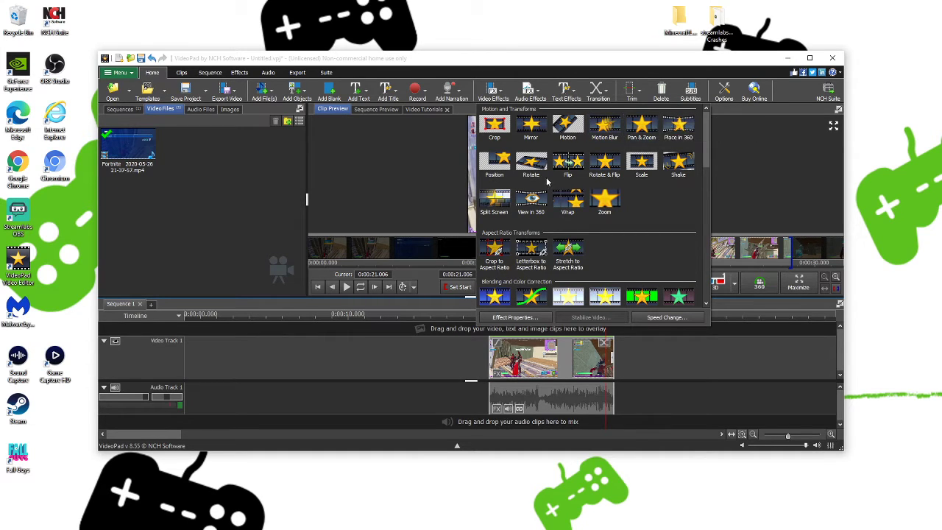
pyautogui.scroll(-3, 537, 184)
pyautogui.scroll(-2, 537, 180)
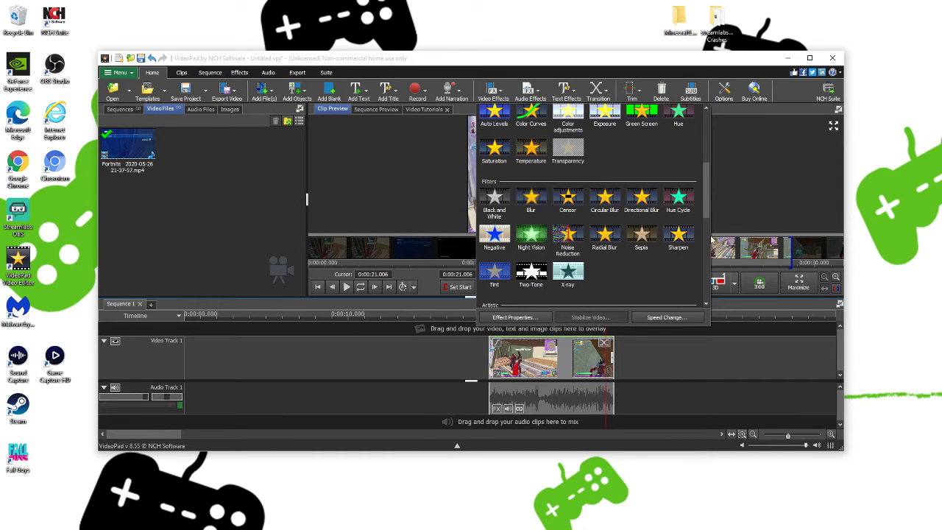
pyautogui.scroll(-4, 623, 243)
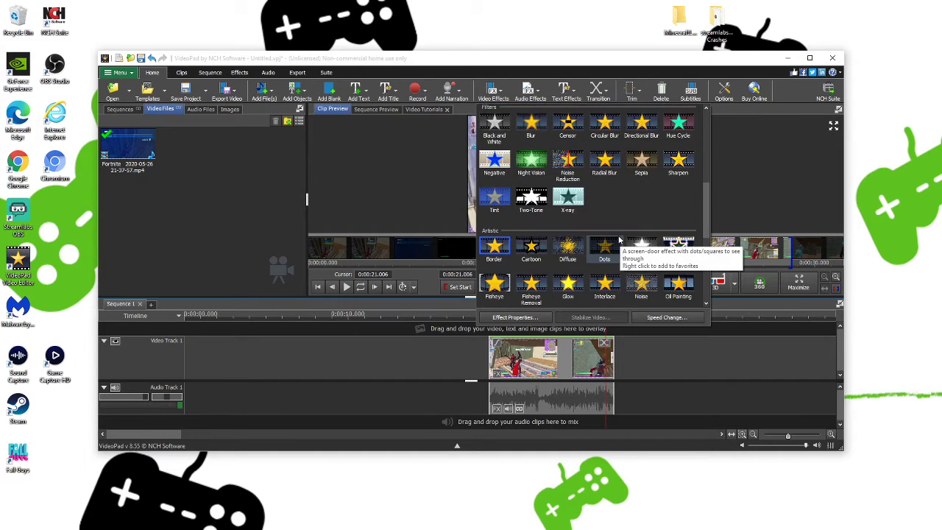
pyautogui.scroll(-1, 620, 220)
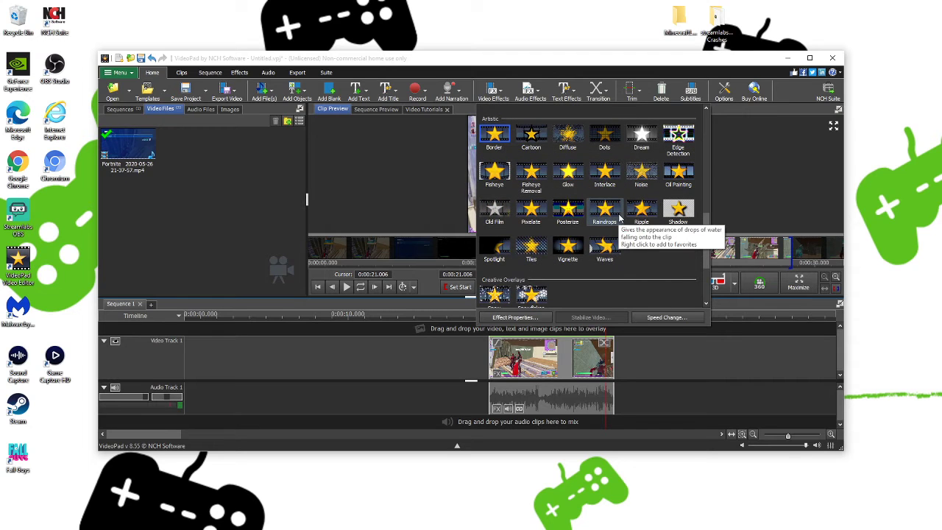
pyautogui.scroll(-3, 609, 219)
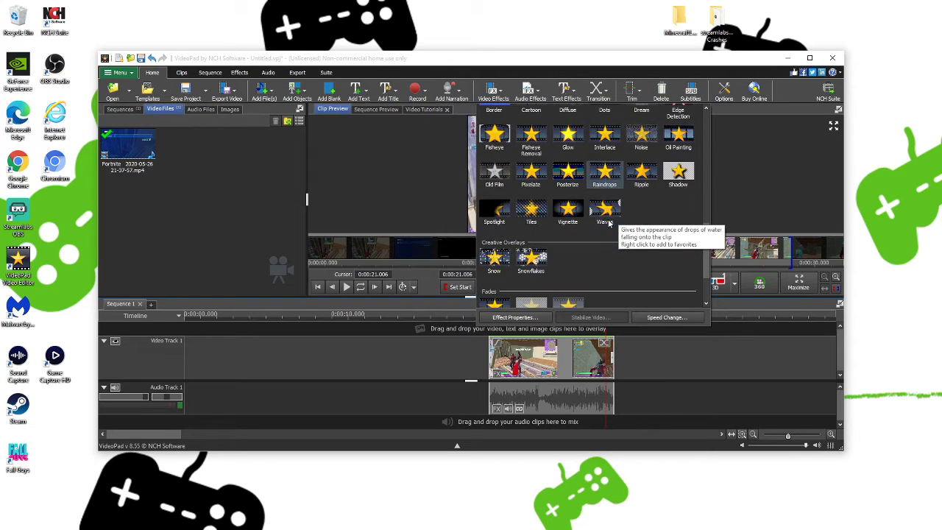
pyautogui.scroll(10, 597, 213)
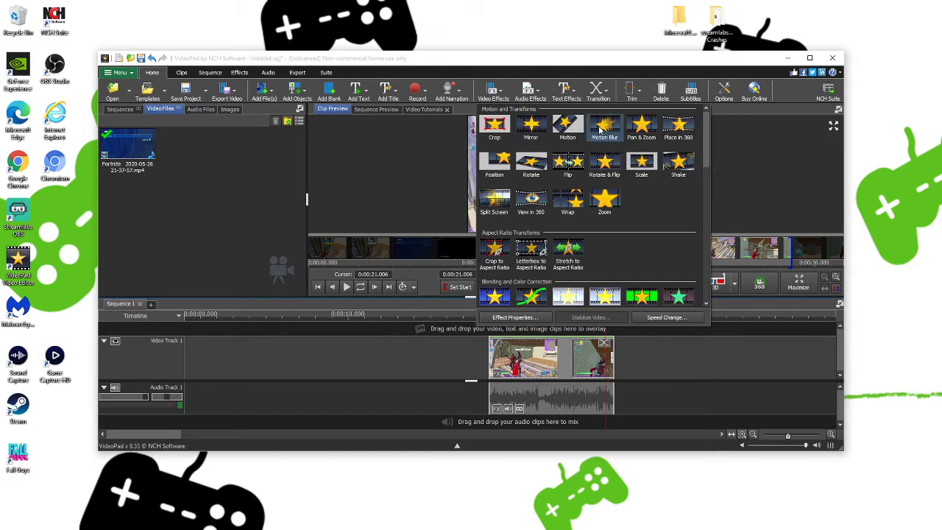
pyautogui.click(603, 129)
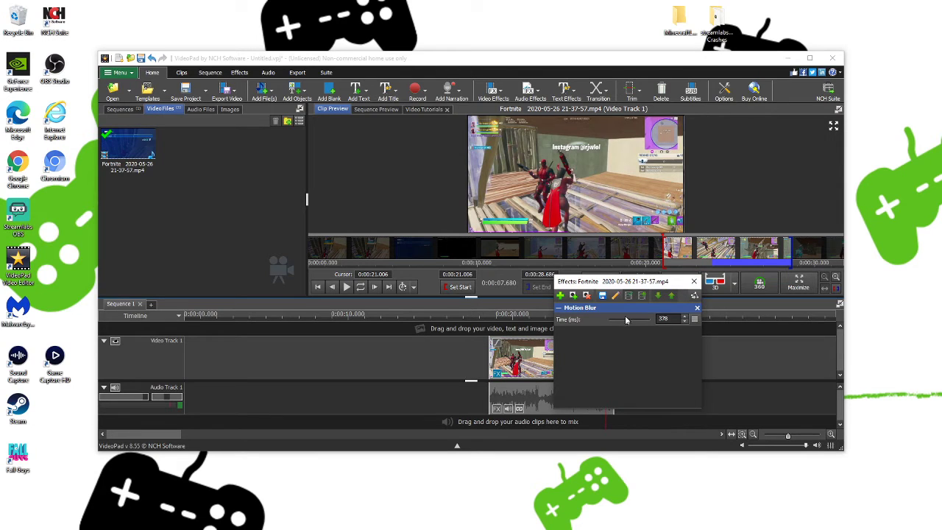
# Step: Raise the Motion Blur time to 237, move the effects window aside, and preview
pyautogui.moveTo(616, 326); pyautogui.dragTo(625, 329)
pyautogui.moveTo(644, 284); pyautogui.dragTo(293, 314)
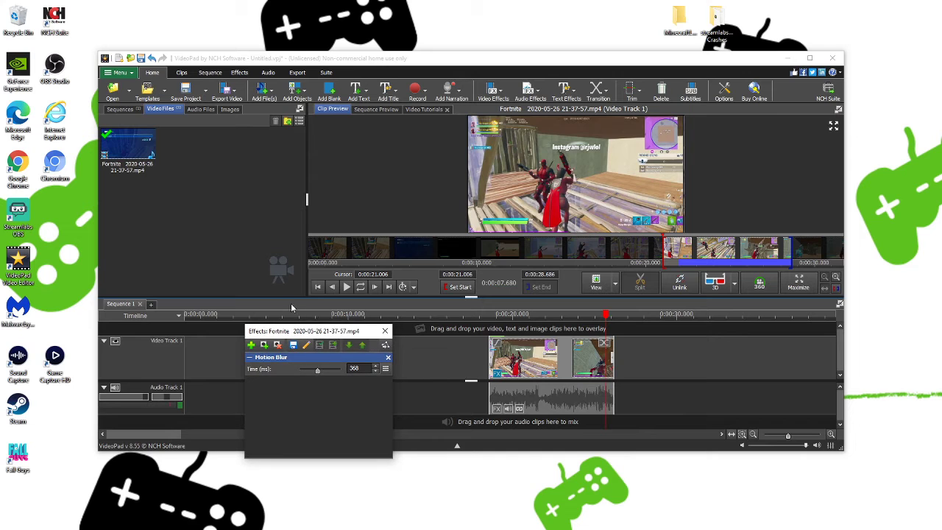
pyautogui.click(345, 289)
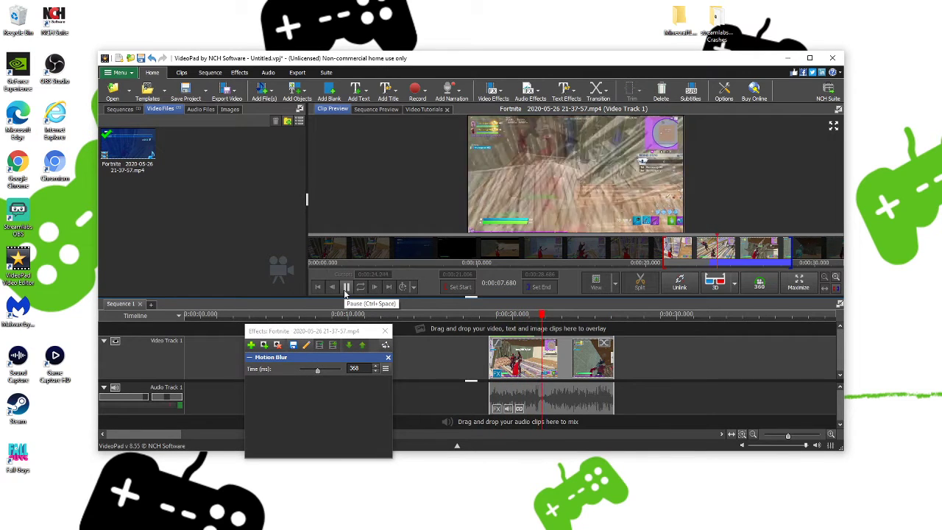
# Step: Lower the Motion Blur time to 59 and play the sequence from about 0:00:19.9
pyautogui.moveTo(317, 370); pyautogui.dragTo(304, 372)
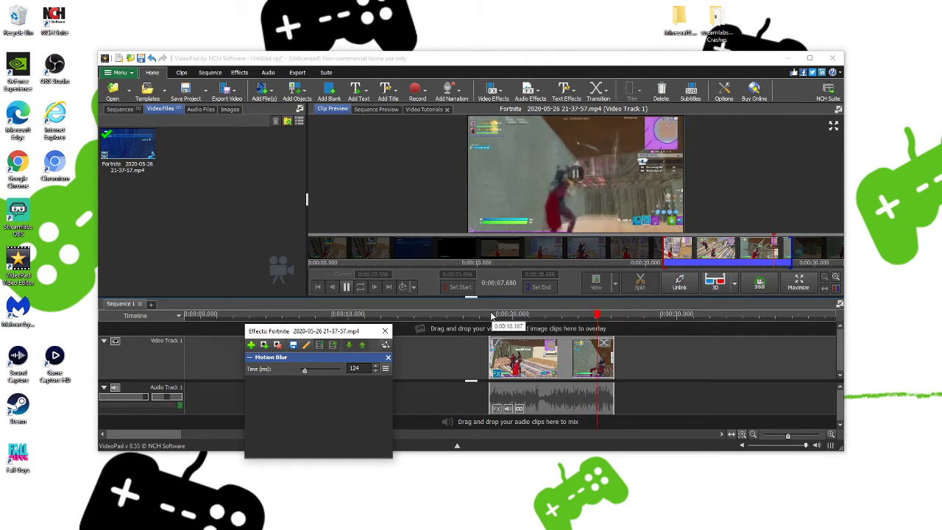
pyautogui.click(610, 315)
pyautogui.click(510, 315)
pyautogui.click(488, 324)
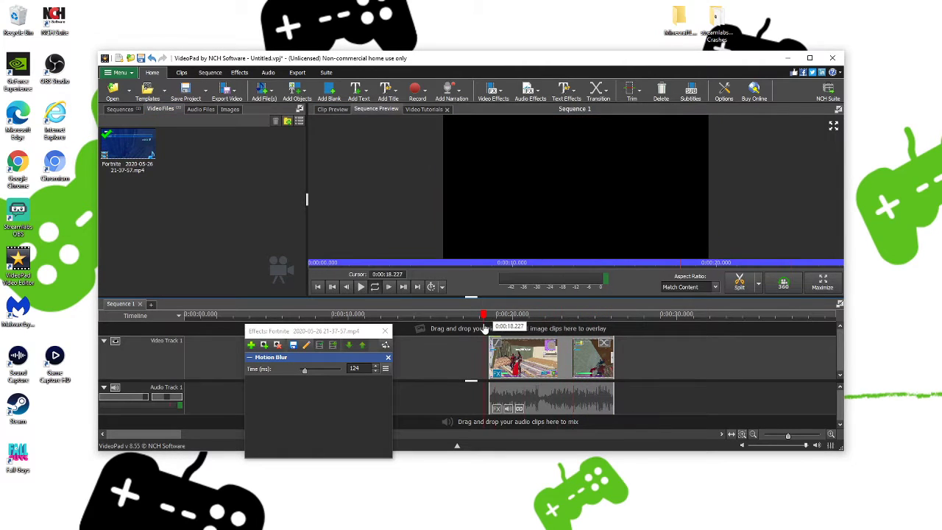
pyautogui.click(361, 288)
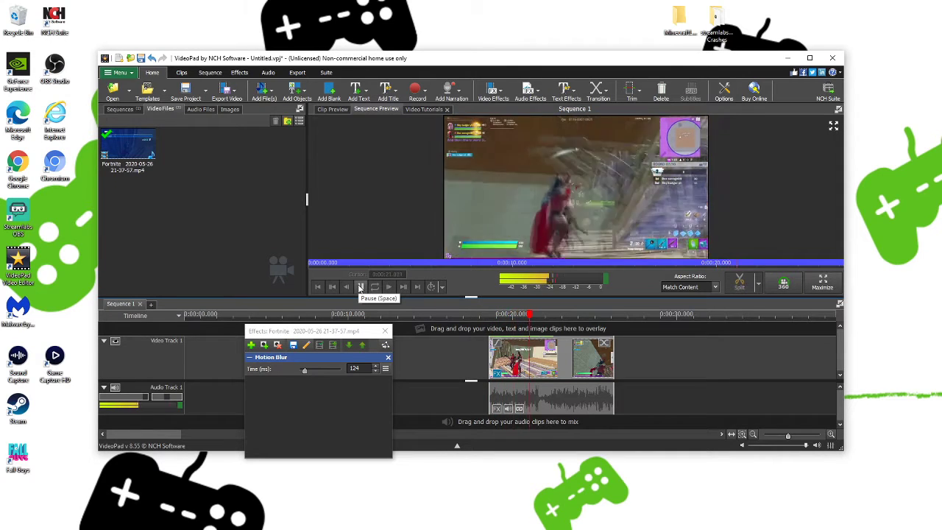
pyautogui.click(361, 287)
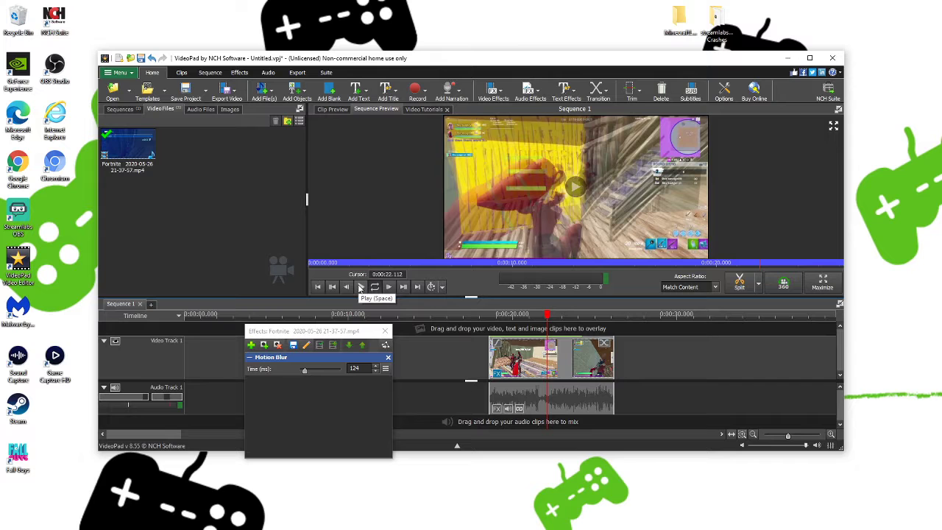
pyautogui.click(361, 288)
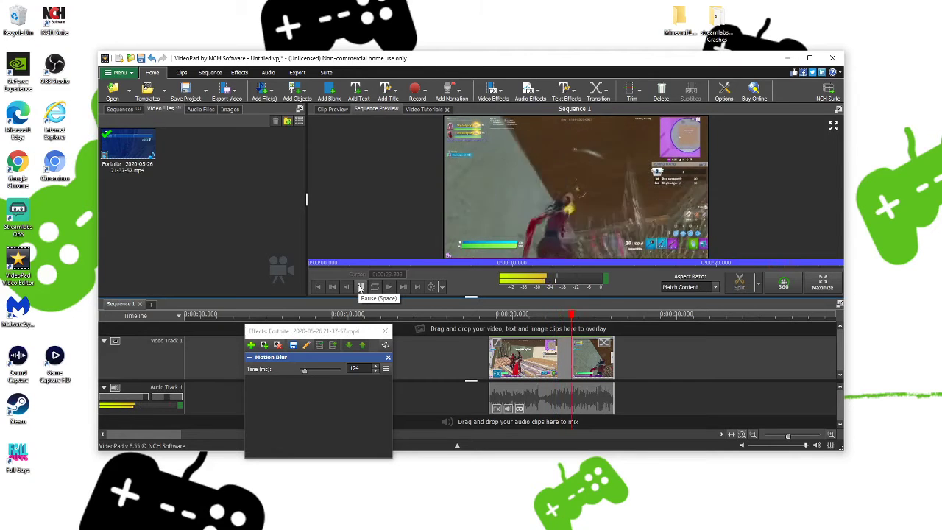
pyautogui.click(361, 287)
# Step: Set the Motion Blur time to 40 ms and replay the Fortnite clip
pyautogui.moveTo(304, 371); pyautogui.dragTo(301, 373)
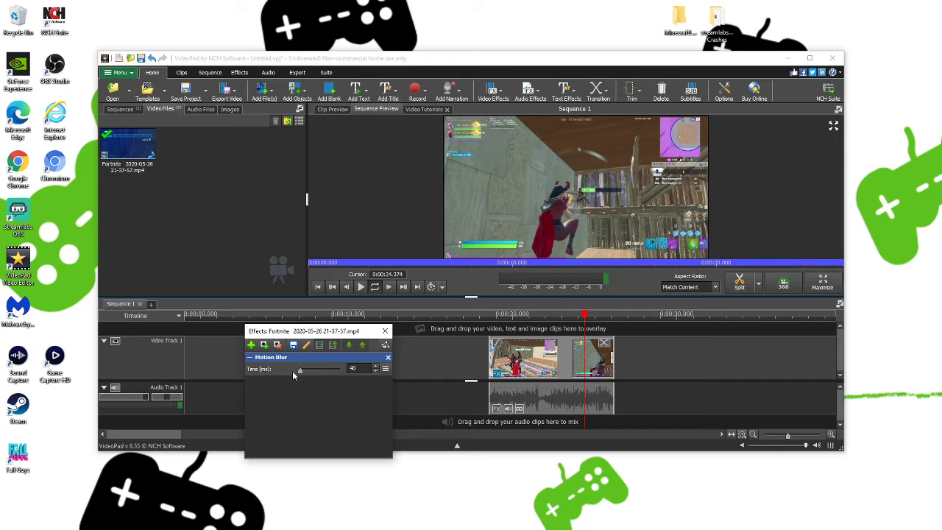
pyautogui.click(359, 287)
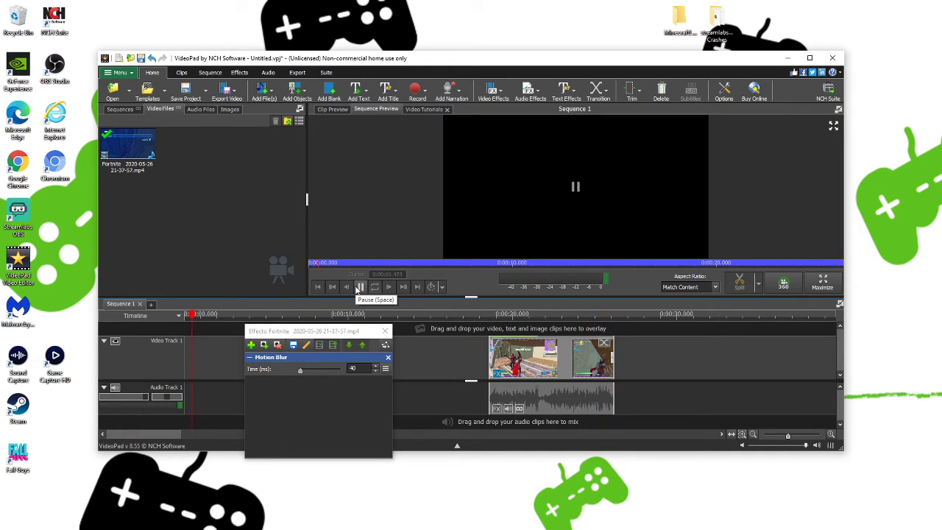
pyautogui.click(487, 315)
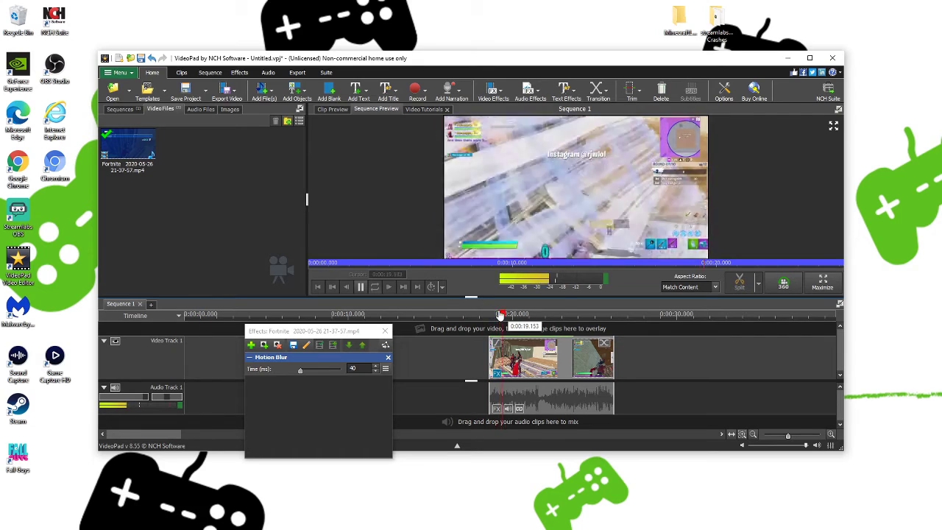
pyautogui.click(388, 357)
# Step: Close the effect settings and briefly play the Fortnite clip on its own
pyautogui.click(384, 331)
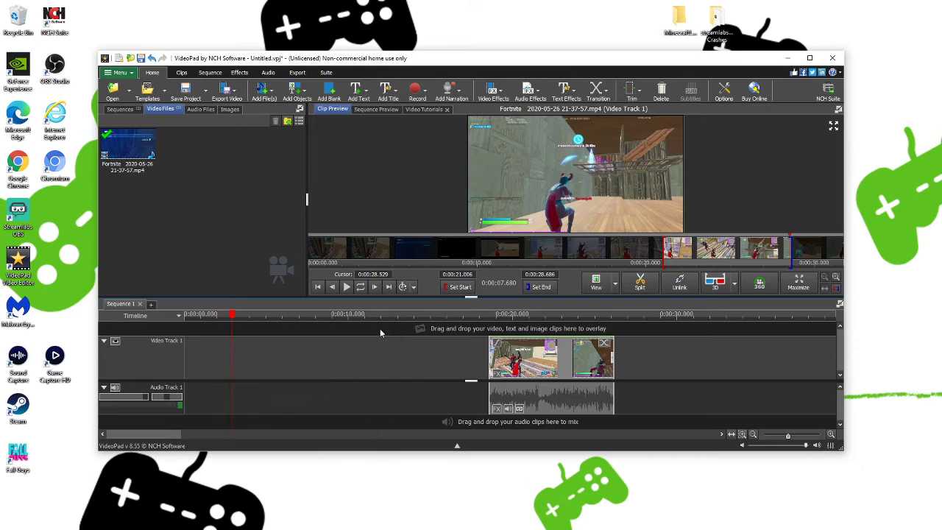
pyautogui.click(348, 287)
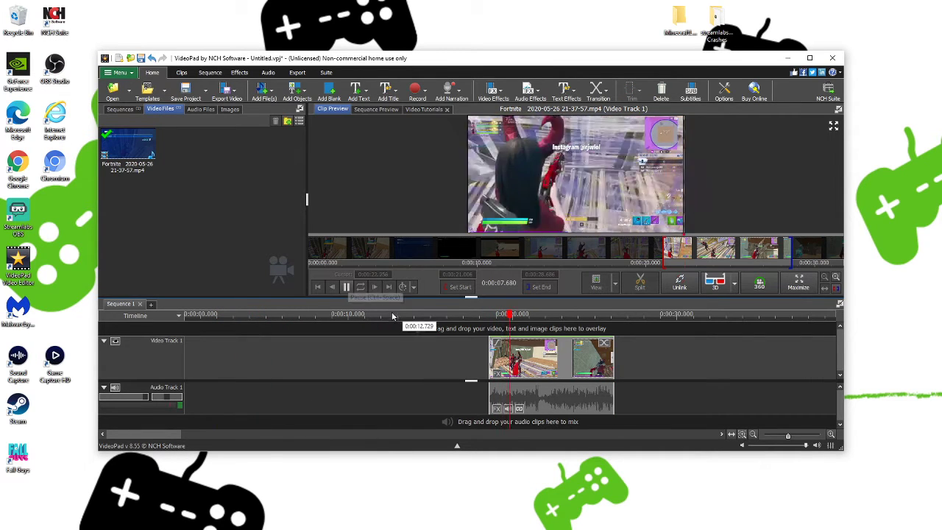
pyautogui.click(356, 287)
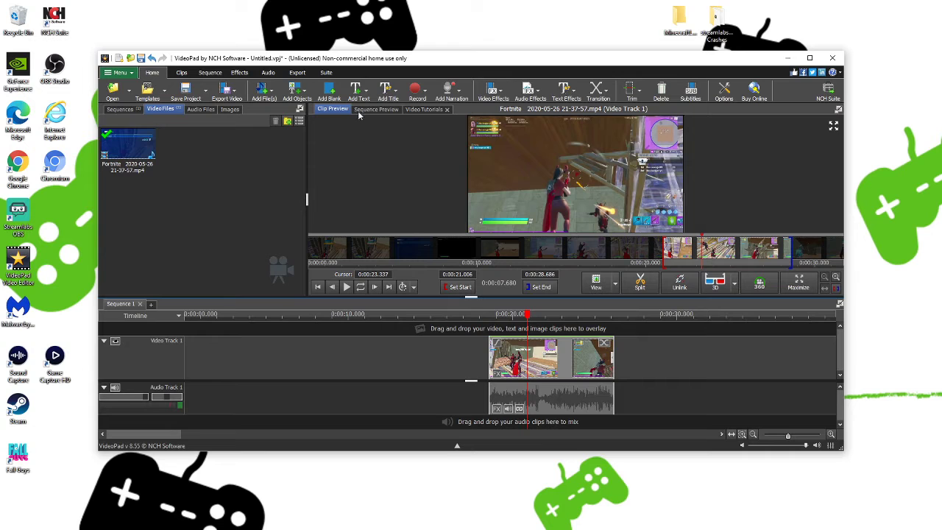
# Step: Add a default Shake effect and play the sequence from 0:00:18.824
pyautogui.click(506, 99)
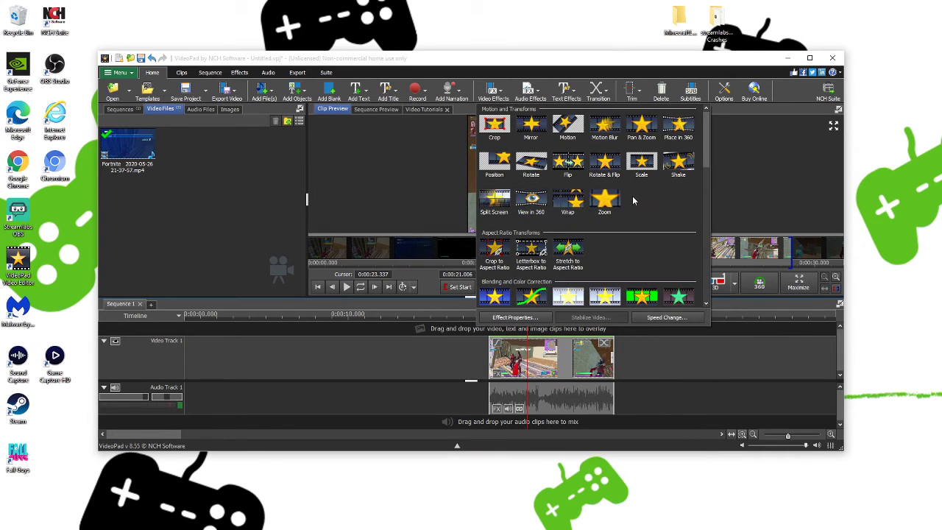
pyautogui.click(677, 167)
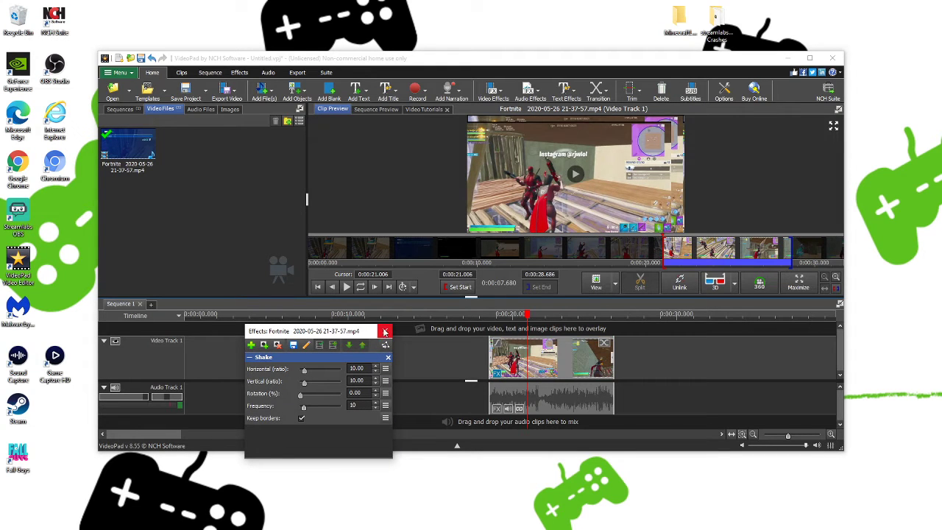
pyautogui.click(522, 315)
pyautogui.click(493, 316)
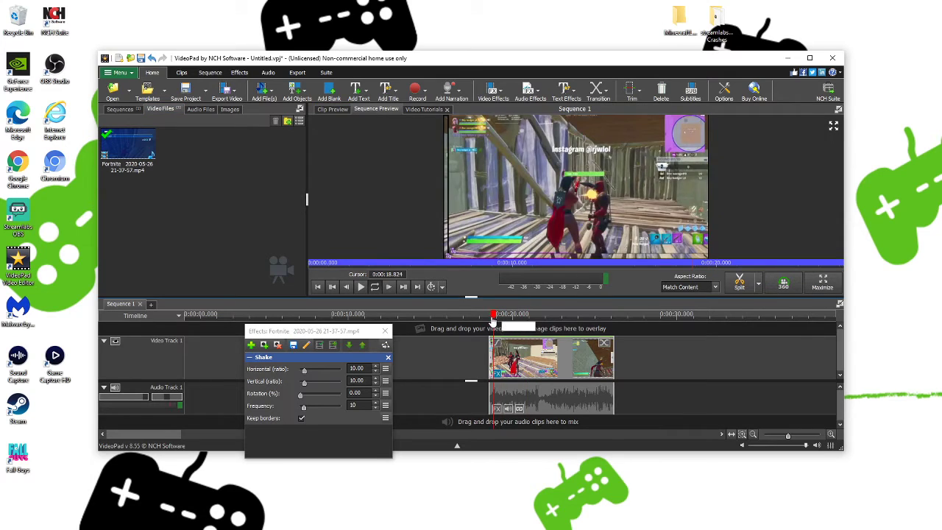
pyautogui.click(361, 286)
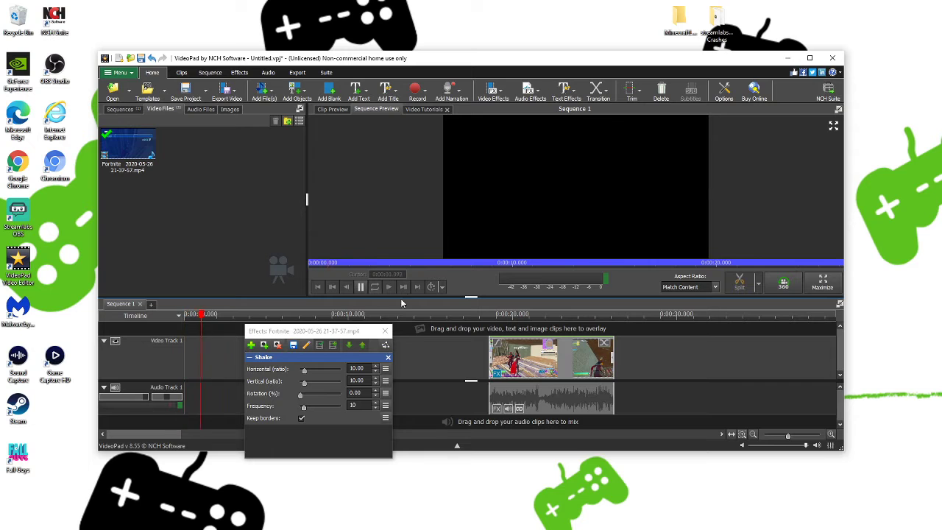
pyautogui.click(385, 331)
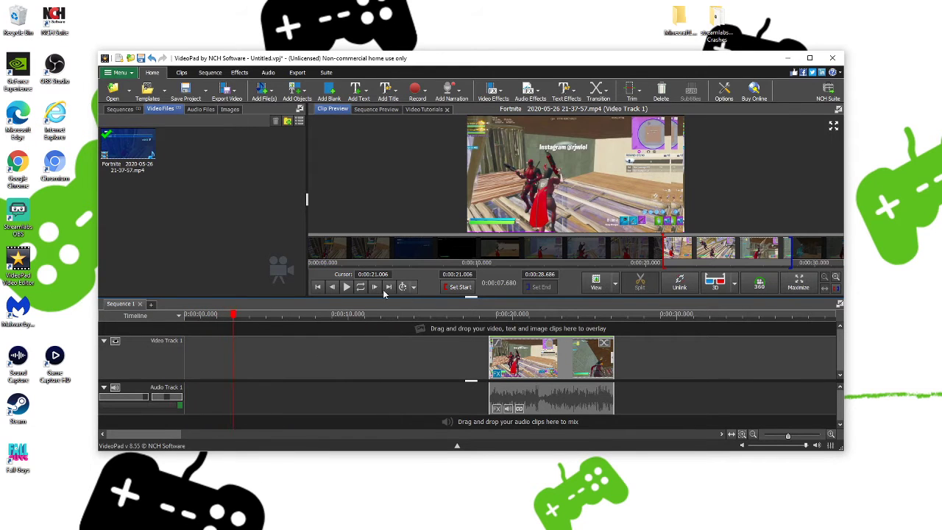
pyautogui.click(495, 315)
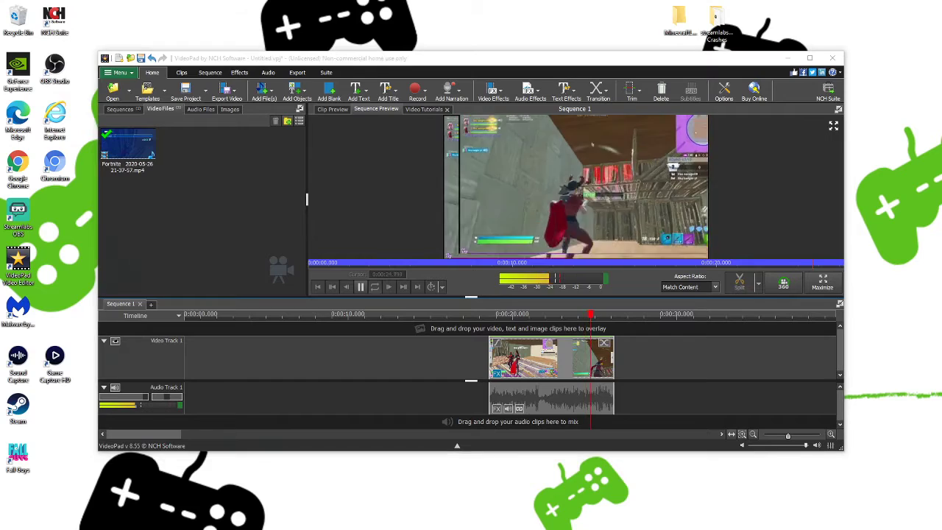
pyautogui.hotkey('alt', 'Tab')
pyautogui.hotkey('alt', 'Tab')
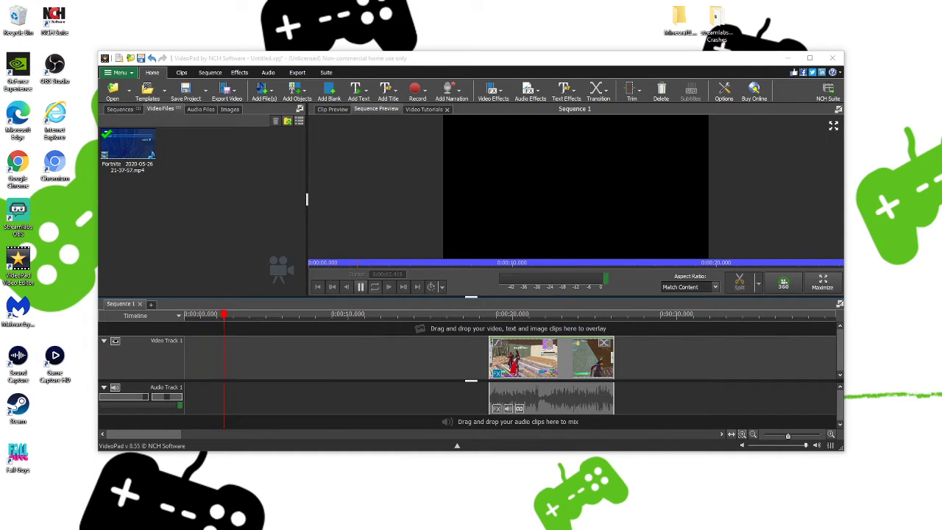
pyautogui.click(361, 287)
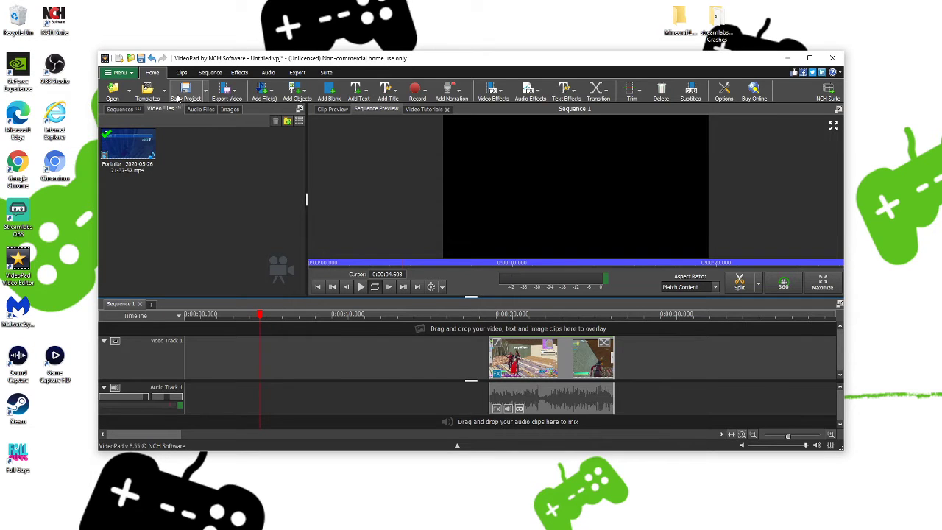
pyautogui.click(124, 93)
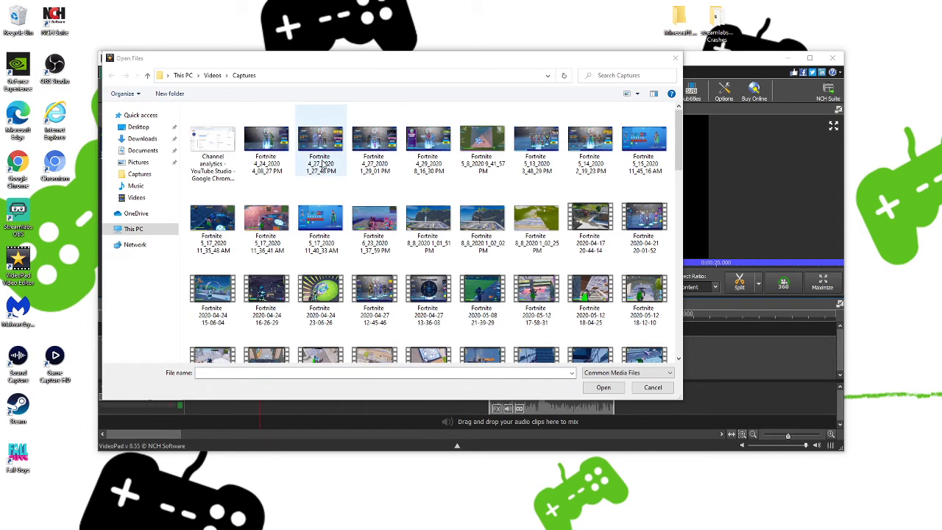
pyautogui.scroll(-10, 497, 287)
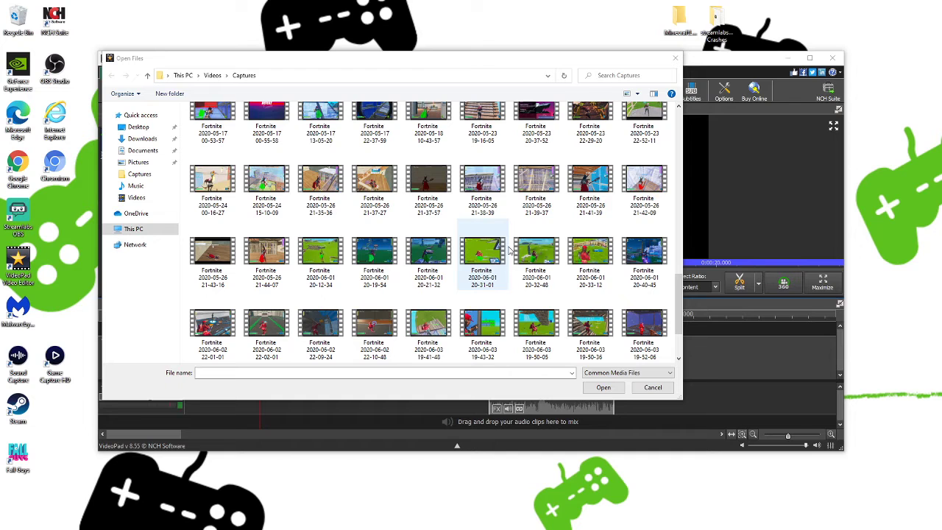
pyautogui.click(590, 254)
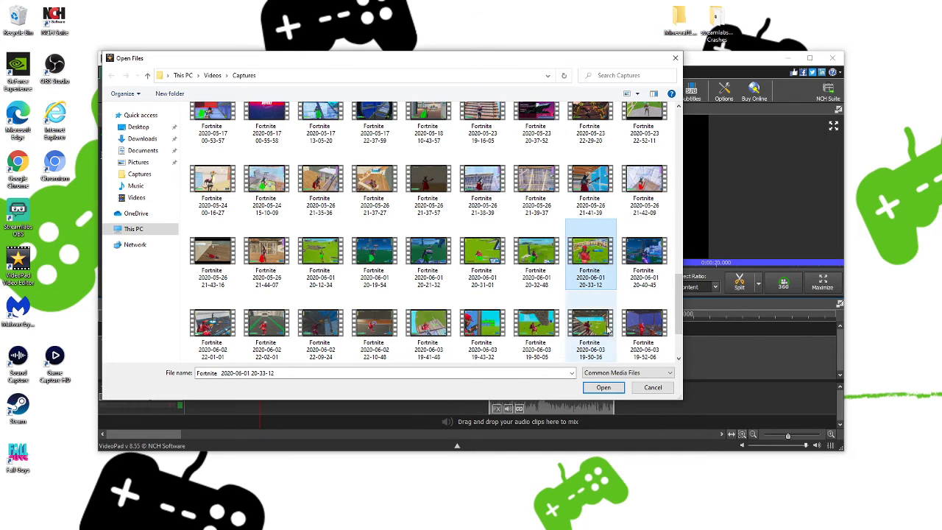
pyautogui.click(604, 389)
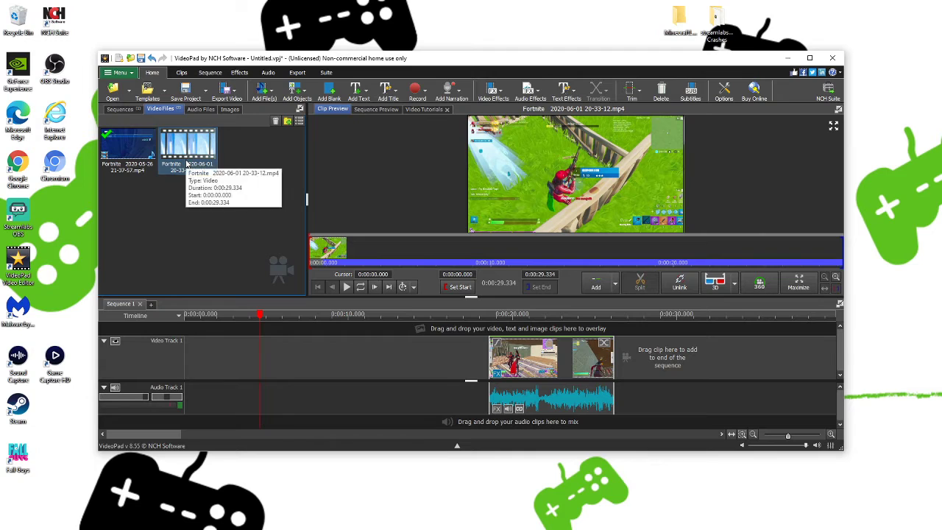
pyautogui.moveTo(190, 156); pyautogui.dragTo(274, 357)
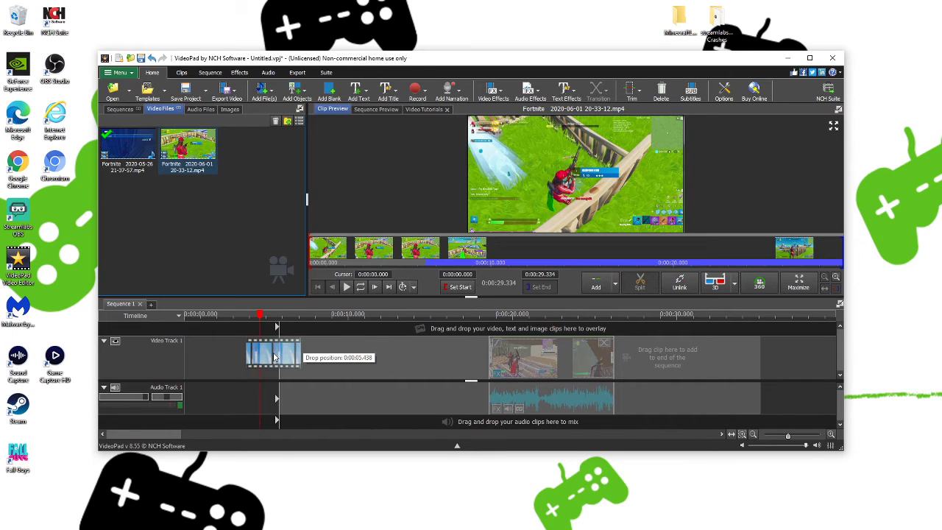